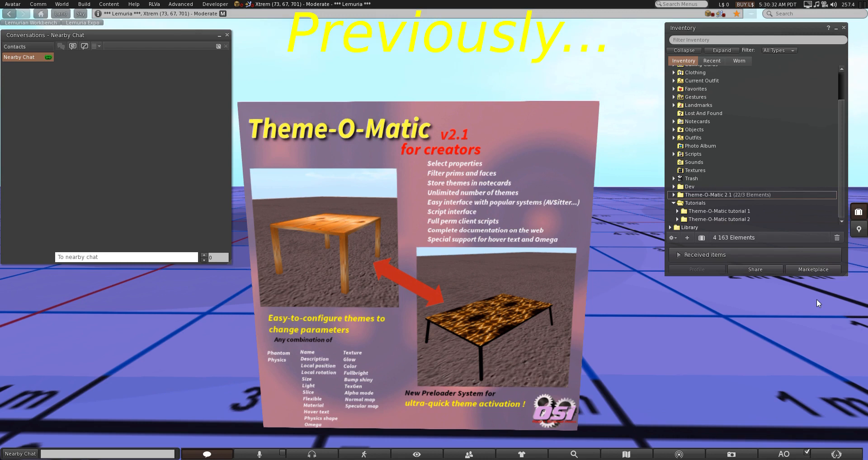
Test the Upper2 theme and the Upper1 theme on the stone bench
left_click(817, 299, "alt")
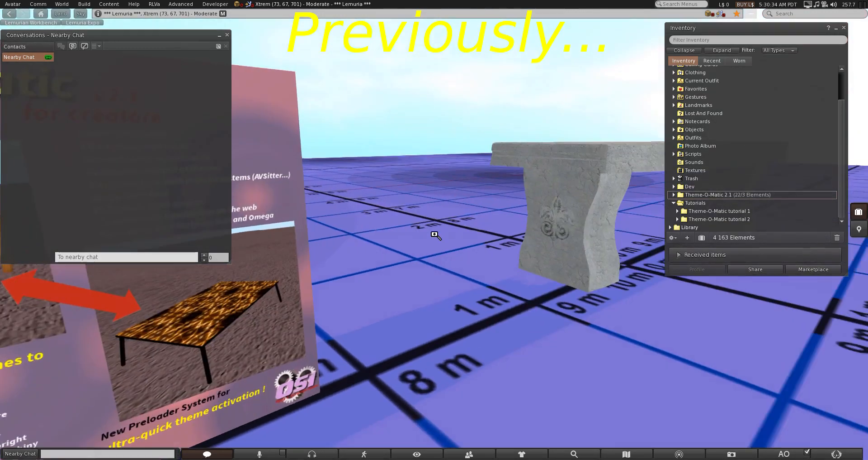
left_click_drag(590, 155, 433, 234, "alt")
left_click_drag(520, 277, 498, 271, "alt")
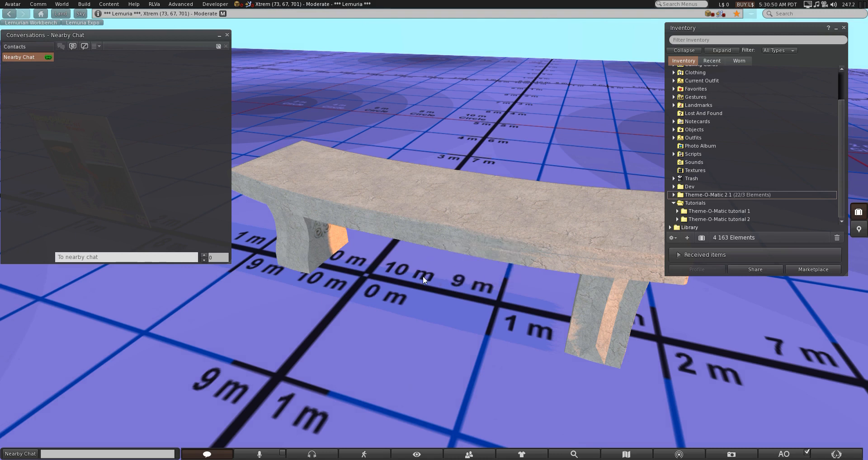
left_click(434, 247)
left_click(824, 89)
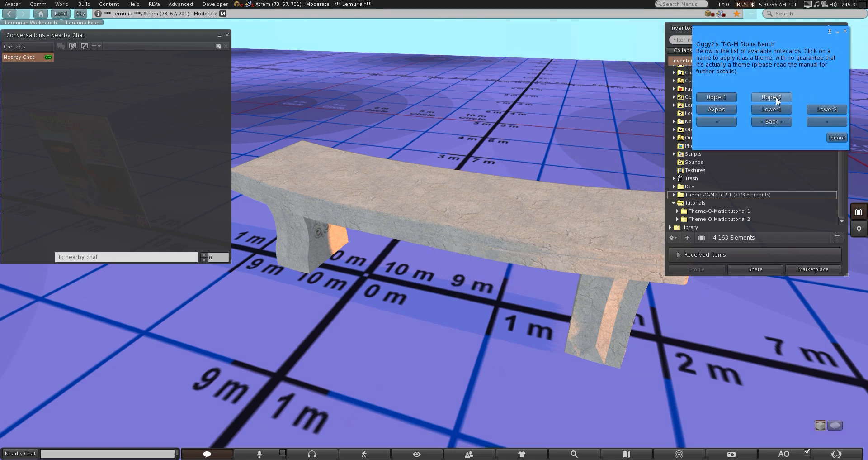
left_click(776, 97)
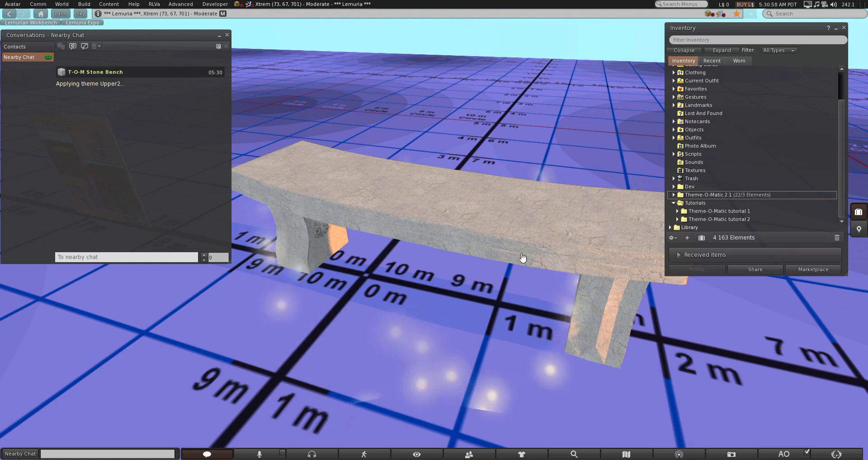
left_click(436, 245)
left_click(828, 89)
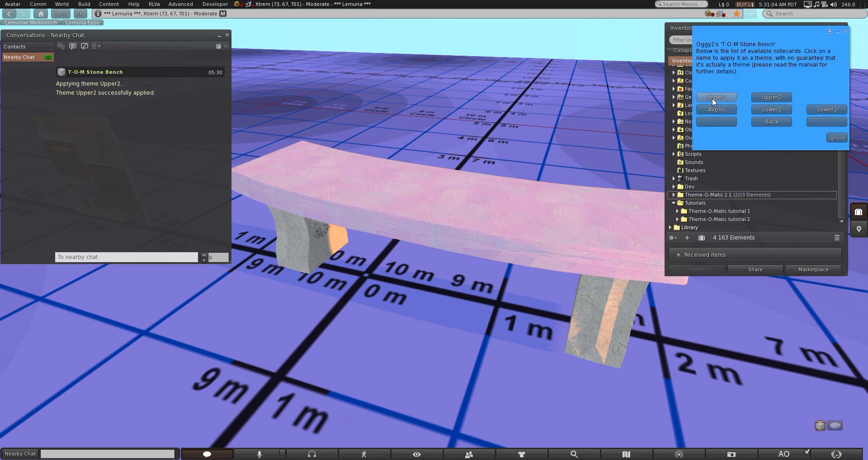
left_click(716, 97)
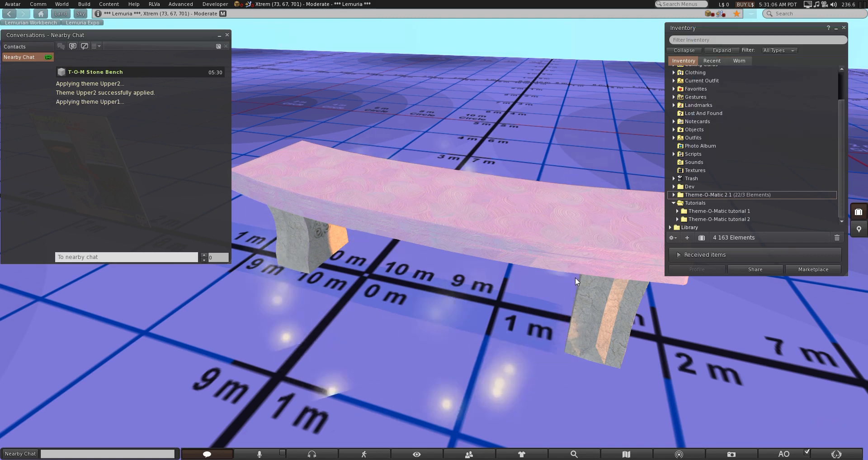
Test the Lower2 theme and the Lower1 theme on the stone bench
left_click(595, 291)
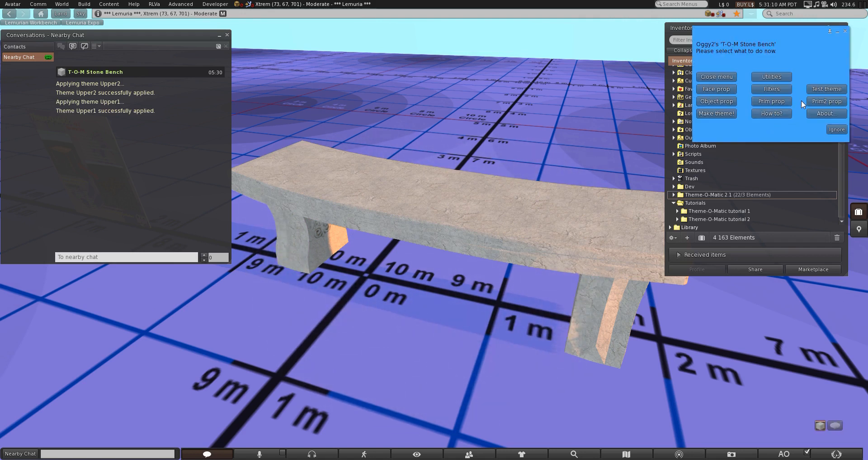
left_click(826, 88)
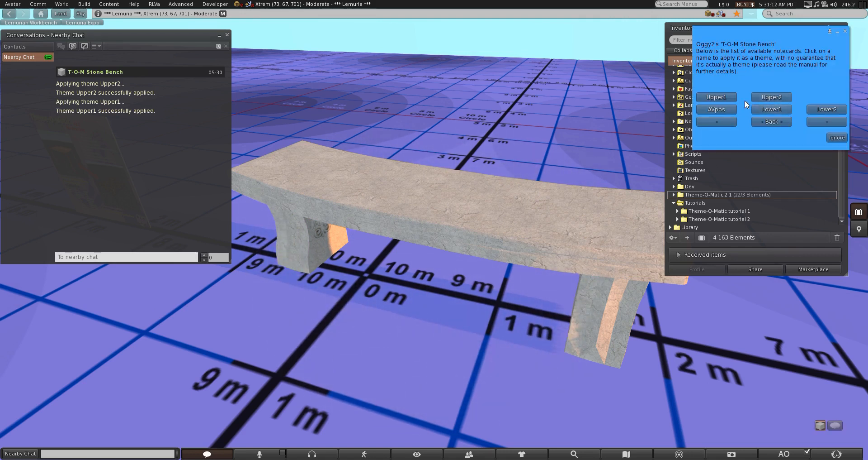
left_click(837, 111)
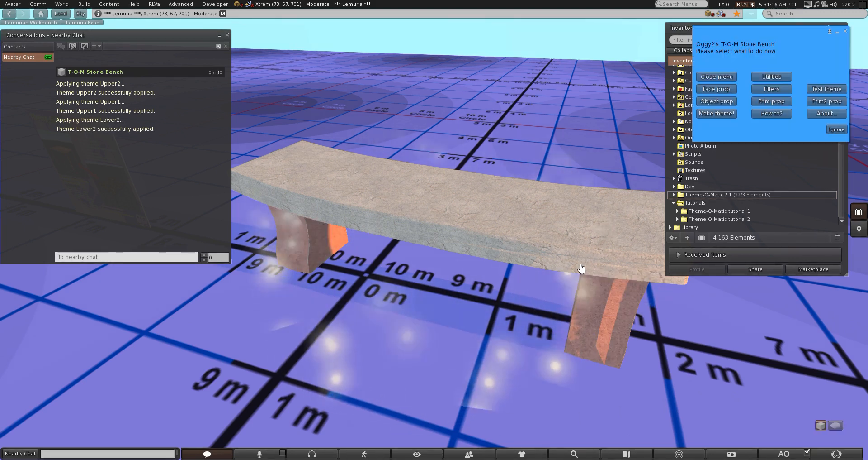
left_click(817, 89)
left_click(767, 109)
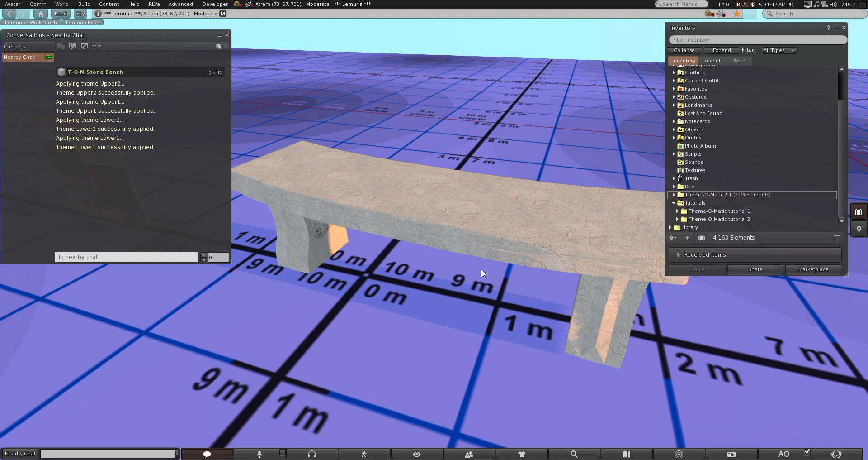
Delete the T-O-M Generator, T-O-M Preparation and T-O-M Utilities scripts from the stone bench's contents
right_click(473, 246)
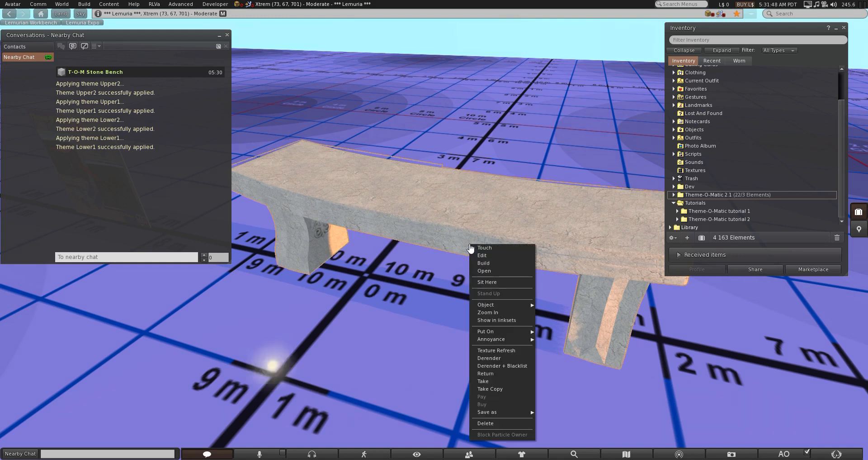
left_click(474, 254)
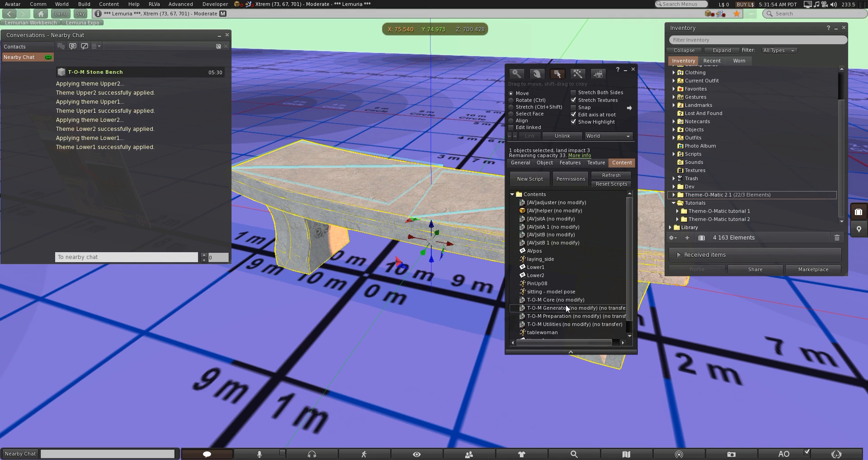
left_click(569, 307)
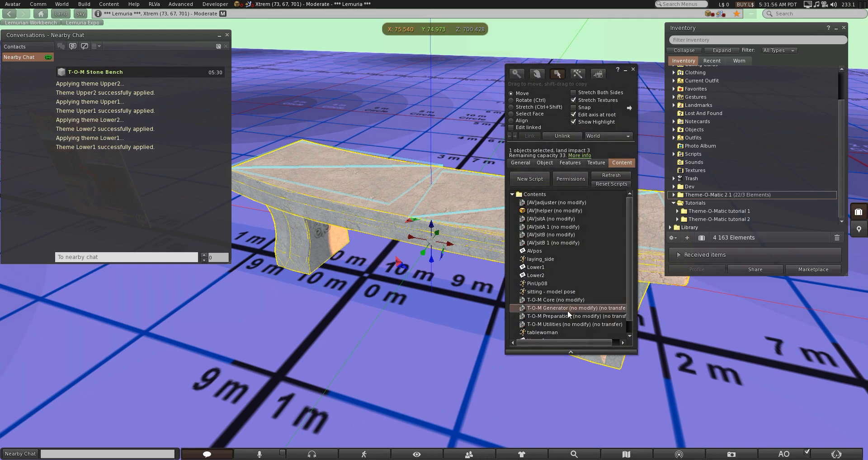
left_click(565, 316, "ctrl")
left_click(560, 323, "ctrl")
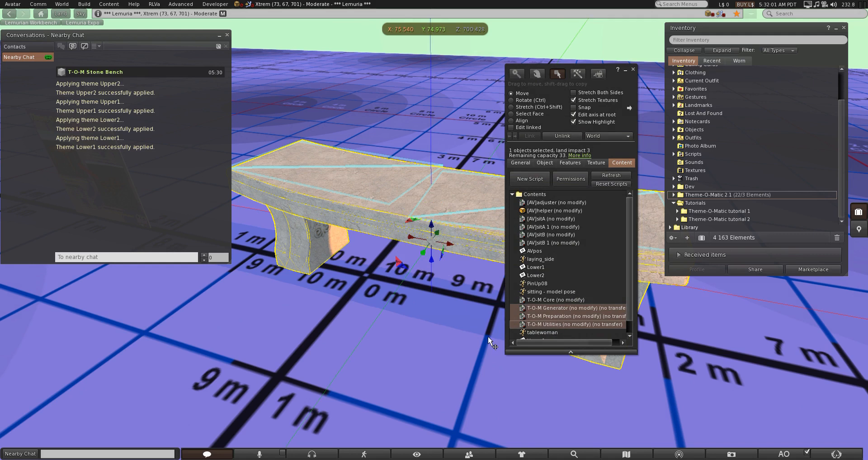
key("Delete")
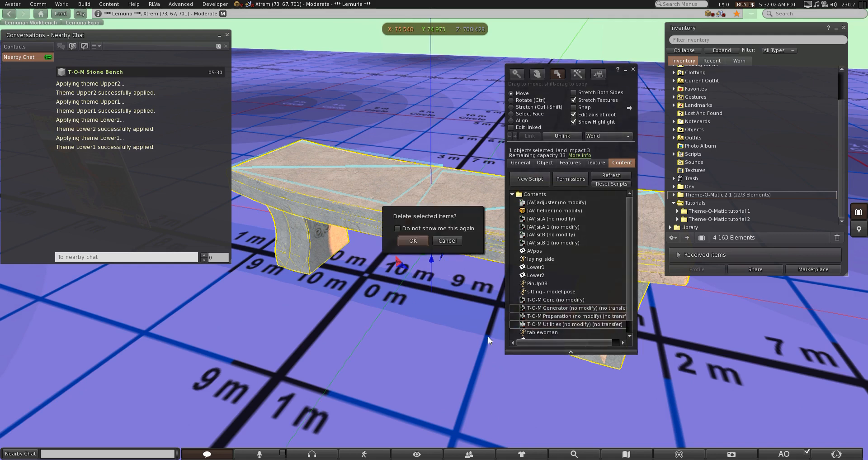
left_click(413, 240)
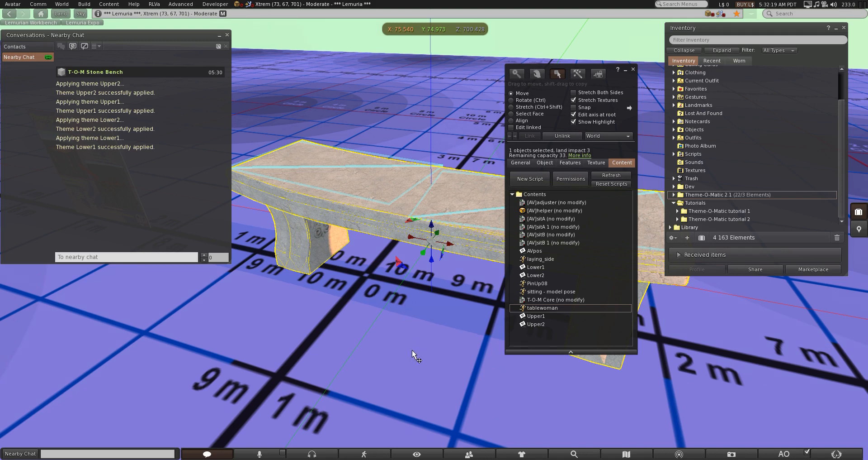
Expand the Theme-O-Matic 2.1 inventory folder and a script subfolder inside it
left_click(675, 195)
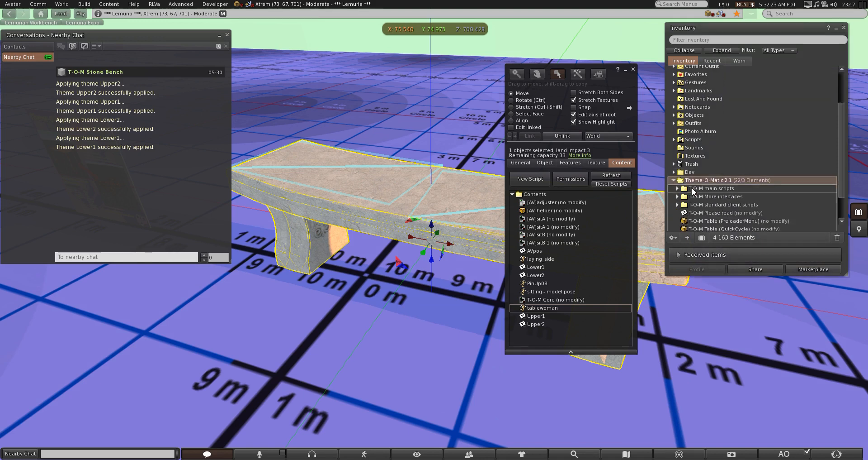
left_click(678, 190)
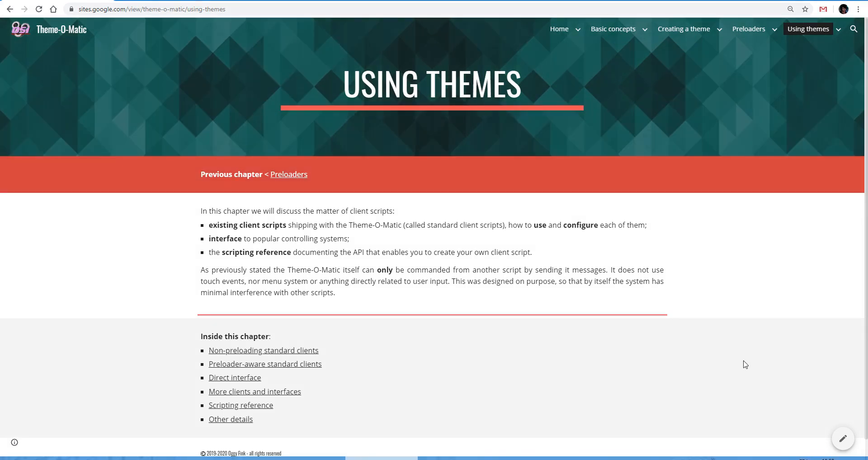
Switch to the Theme-O-Matic documentation site and examine the API message table in the Scripting reference section
mouse_move(800, 36)
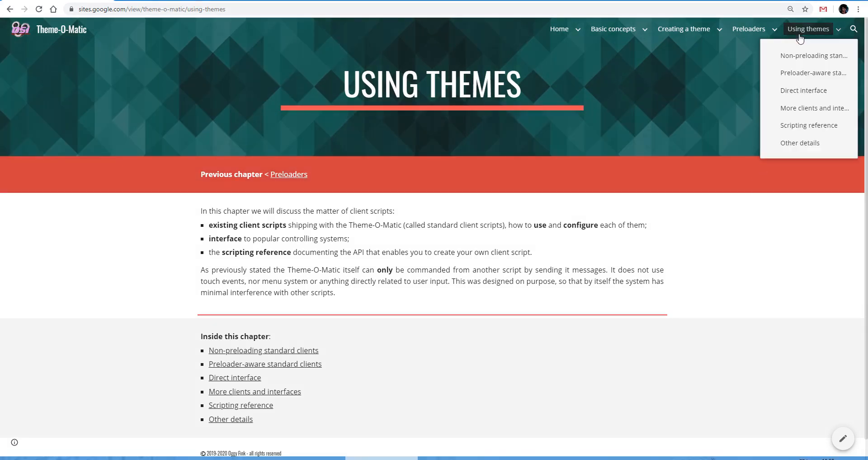
left_click(802, 128)
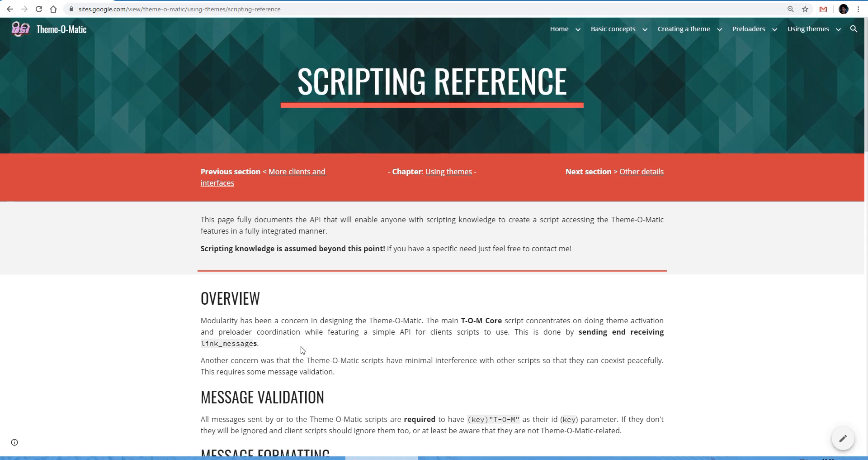
scroll(302, 349, "down", 7)
scroll(301, 337, "down", 5)
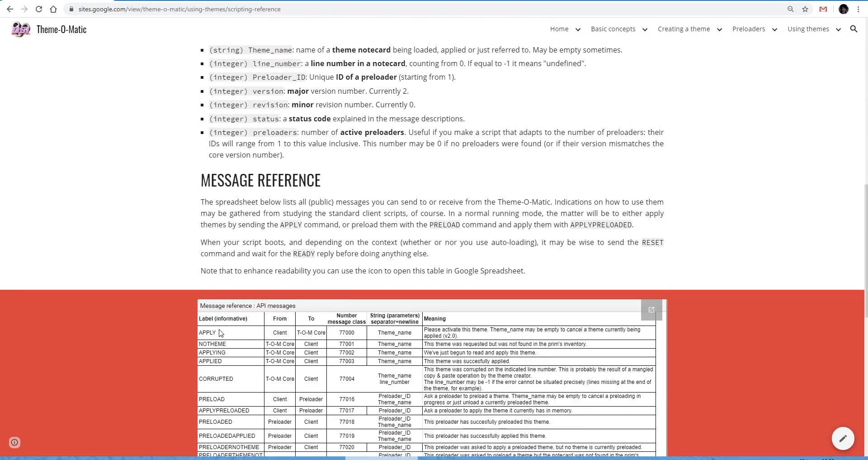
scroll(189, 334, "down", 10)
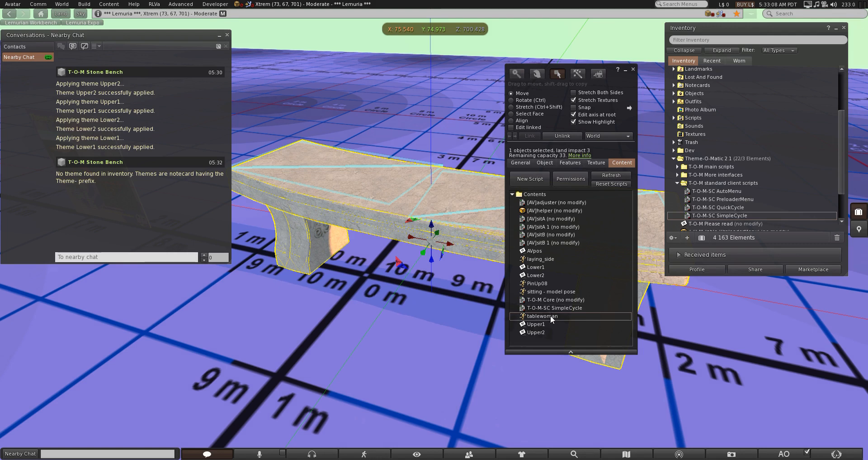
Check the bench's latest chat message and read through the T-O-M-SC SimpleCycle script in its contents
left_click(576, 307)
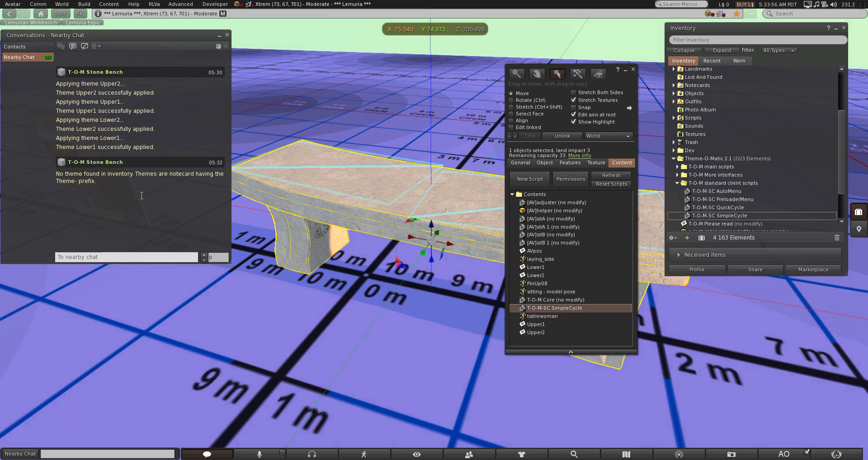
left_click_drag(56, 173, 98, 182)
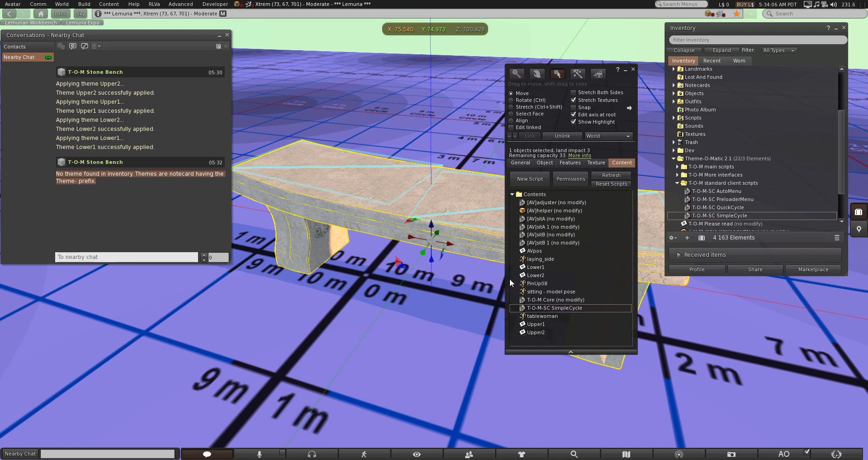
double_click(546, 307)
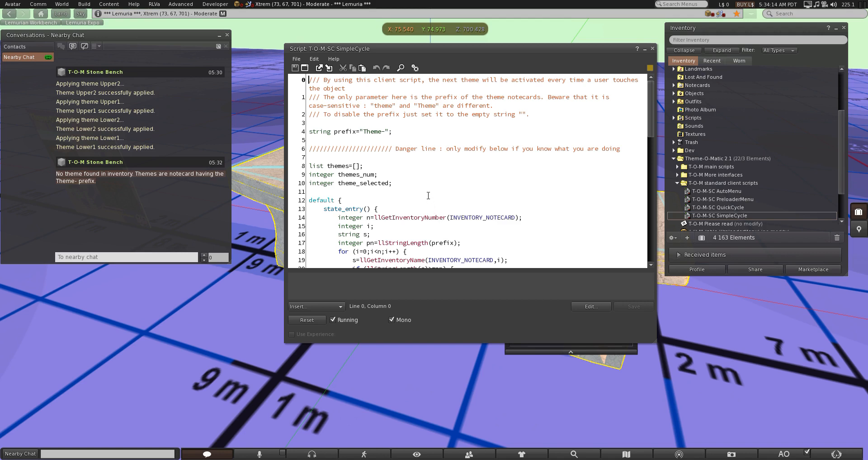
scroll(429, 196, "down", 7)
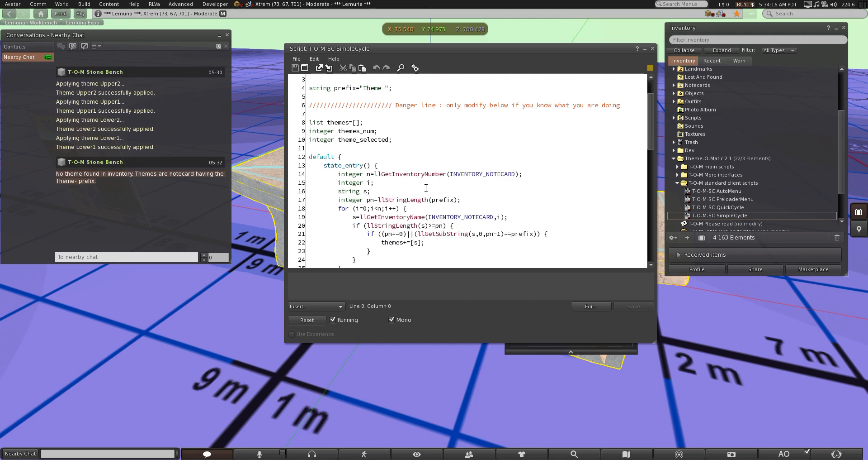
scroll(422, 178, "down", 7)
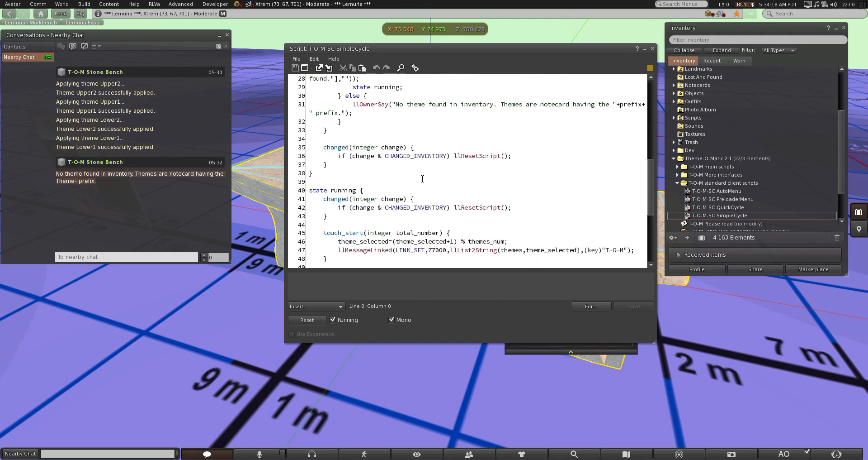
scroll(422, 179, "up", 10)
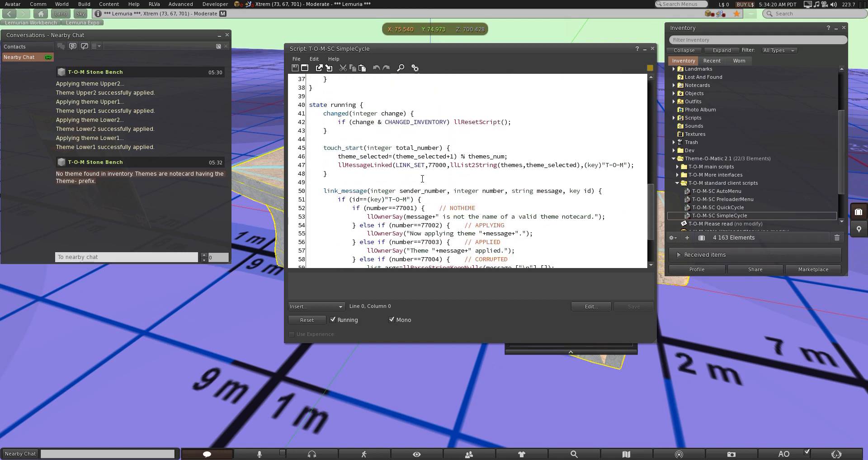
scroll(423, 178, "up", 5)
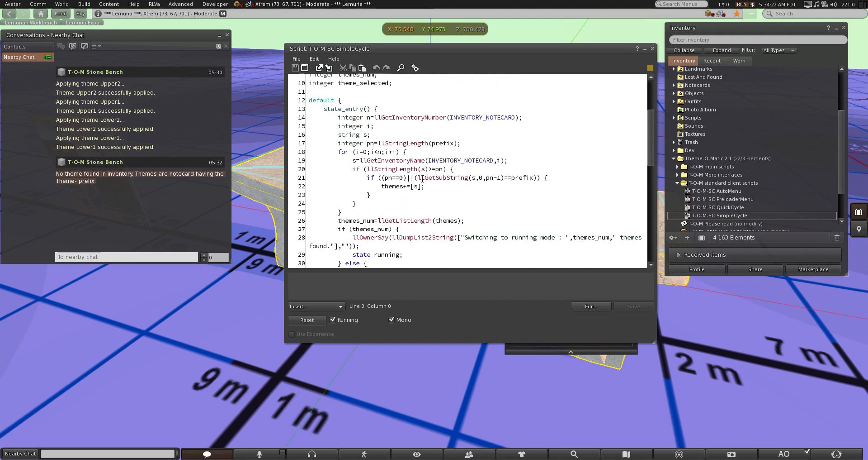
Compare the script's prefix variable with the notecards in the bench's contents, and close the script
double_click(346, 132)
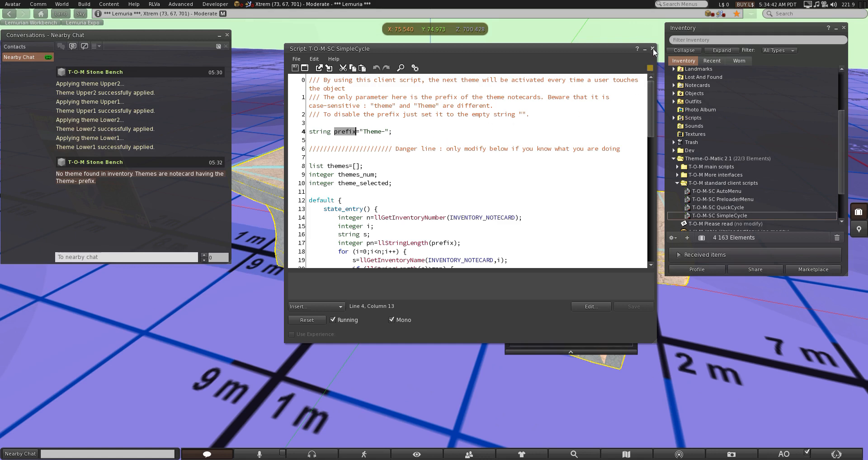
left_click_drag(625, 47, 434, 109)
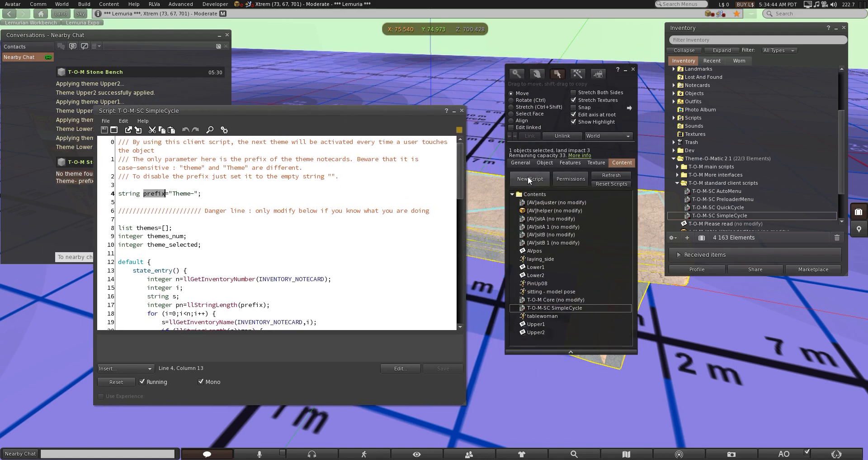
left_click(535, 250)
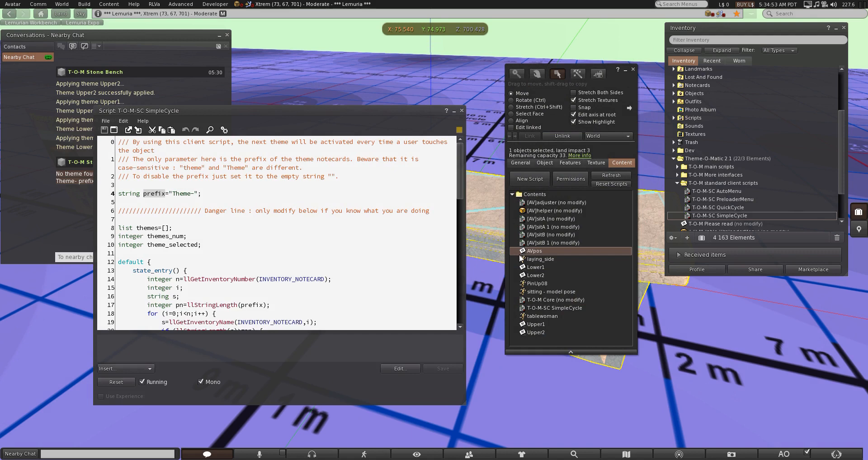
left_click(461, 109)
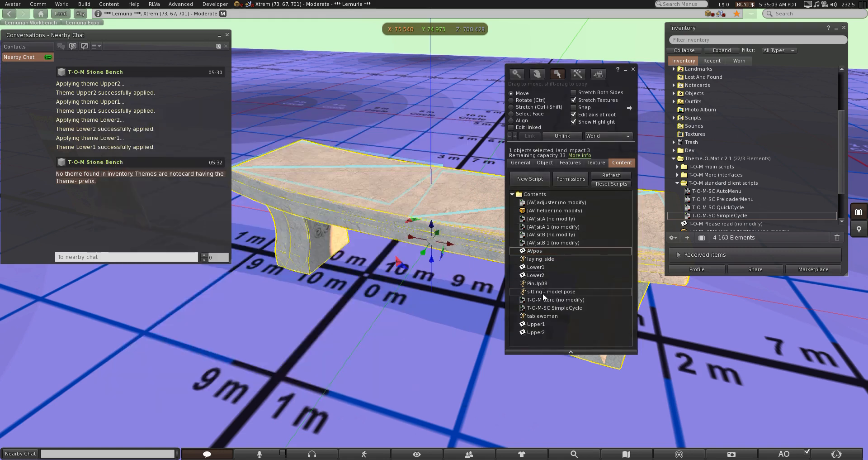
Rename the Upper2 notecard in the bench's contents to Theme-1Upper2
left_click(549, 332)
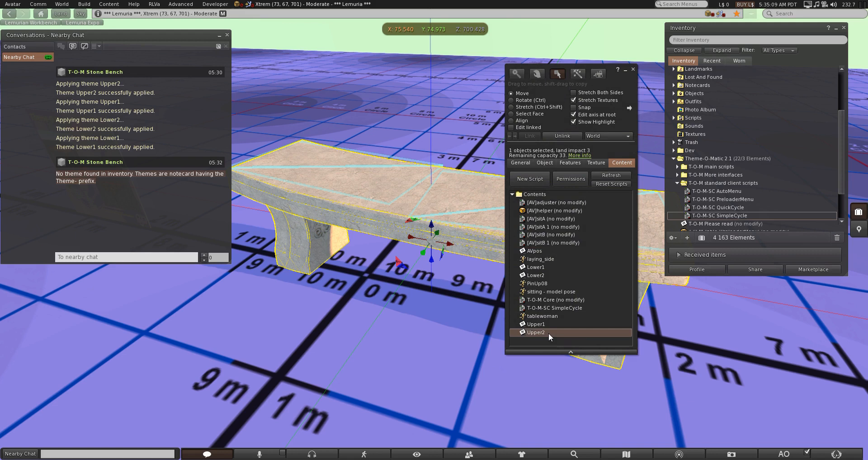
left_click(549, 332)
key("Home")
type("Theme")
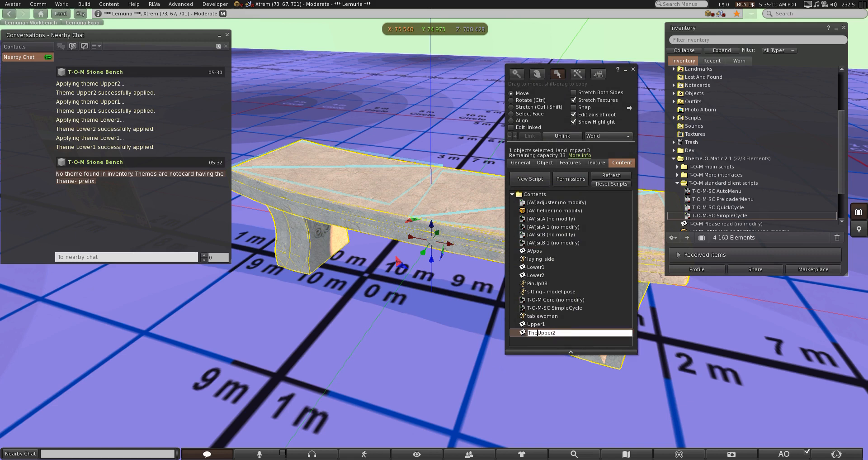
type("-1")
key("Return")
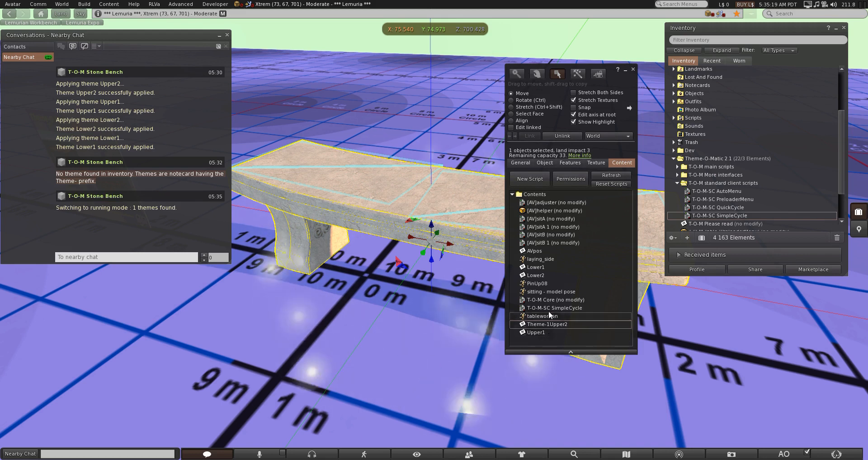
Rename the Lower2 notecard in the bench's contents to Theme-2Lower2
left_click(545, 274)
left_click(544, 274)
key("Home")
type("Theme-")
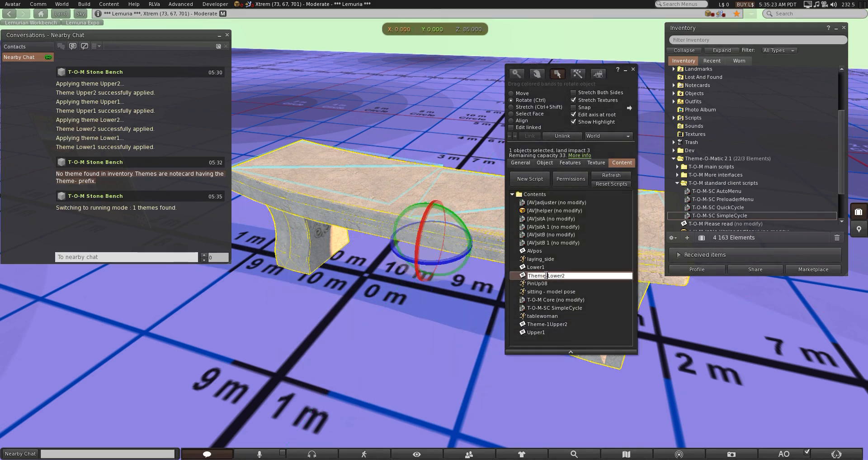
type("2")
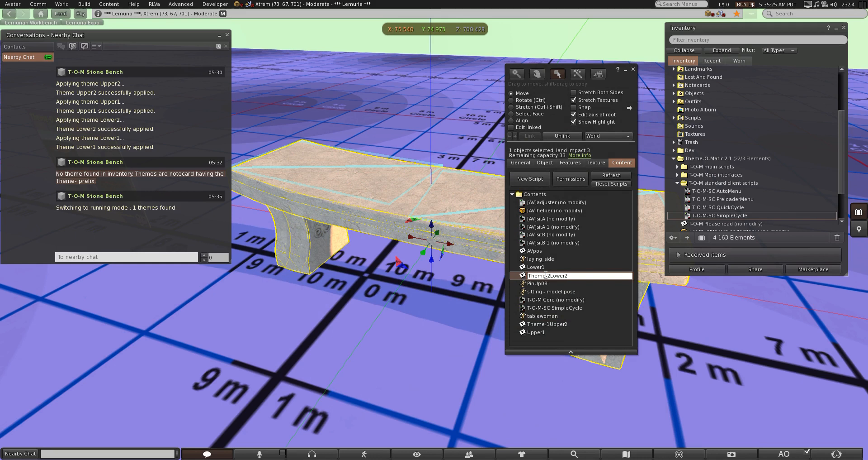
key("Return")
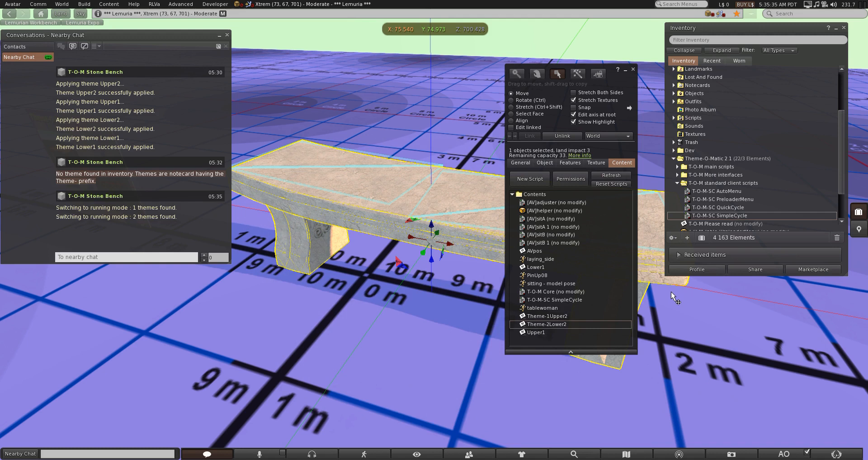
Rename the Upper1 notecard in the bench's contents to Theme-3Upper1
left_click(547, 332)
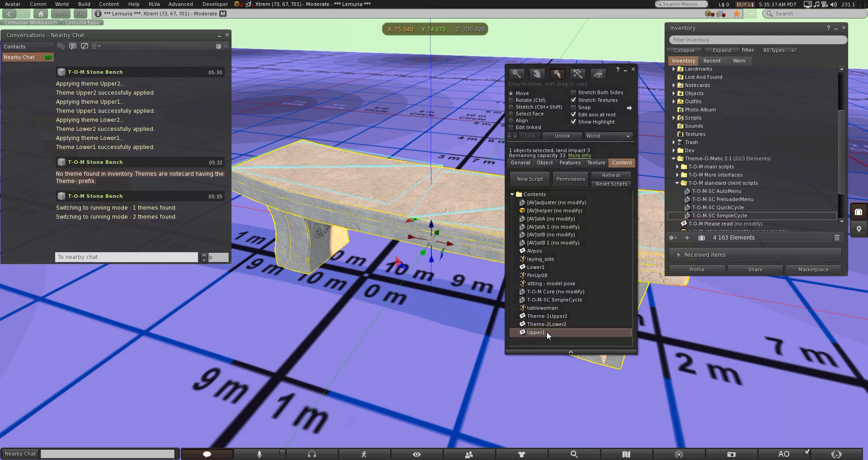
left_click(547, 332)
key("Home")
type("Theme-")
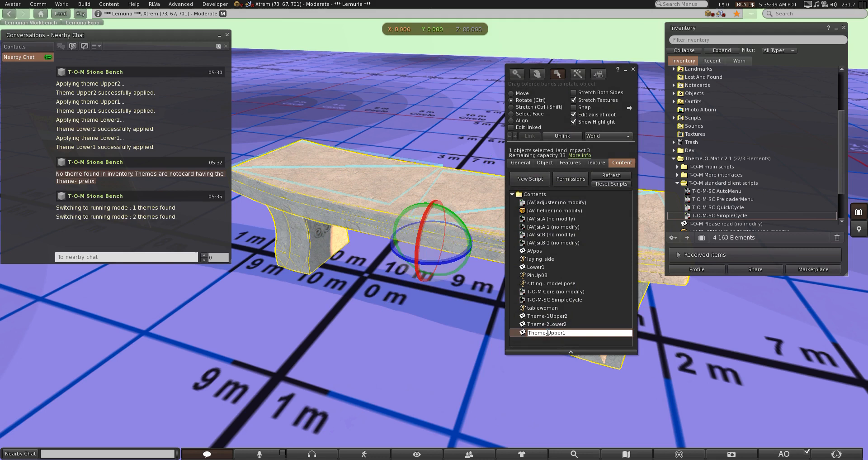
type("3")
key("Return")
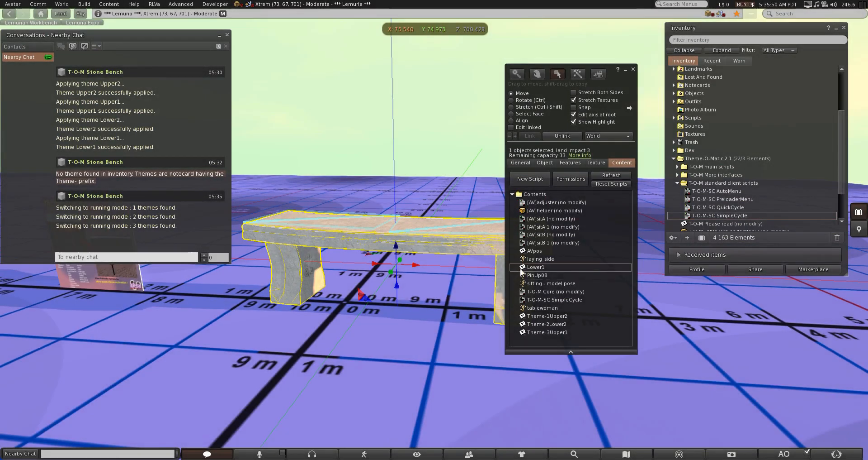
Rename the Lower1 notecard in the bench's contents to Theme-4Lower1
left_click(529, 267)
key("F2")
type("Theme-4")
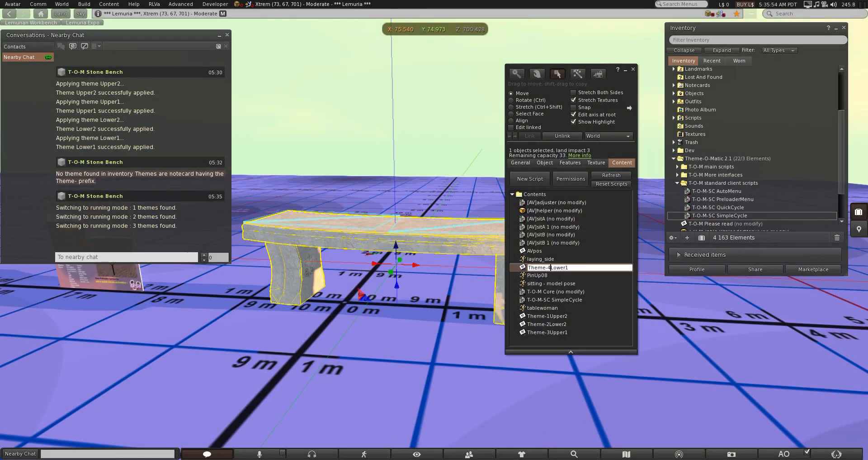
key("Return")
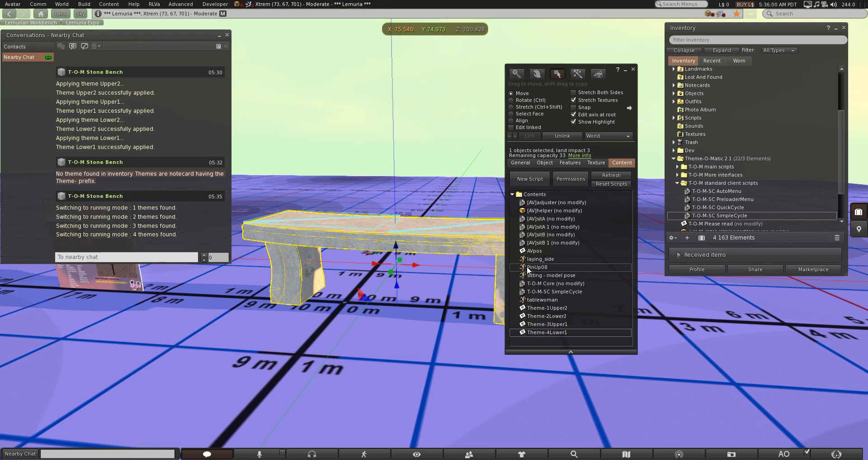
Finish editing the bench and touch it repeatedly to cycle through its four themes
left_click(633, 69)
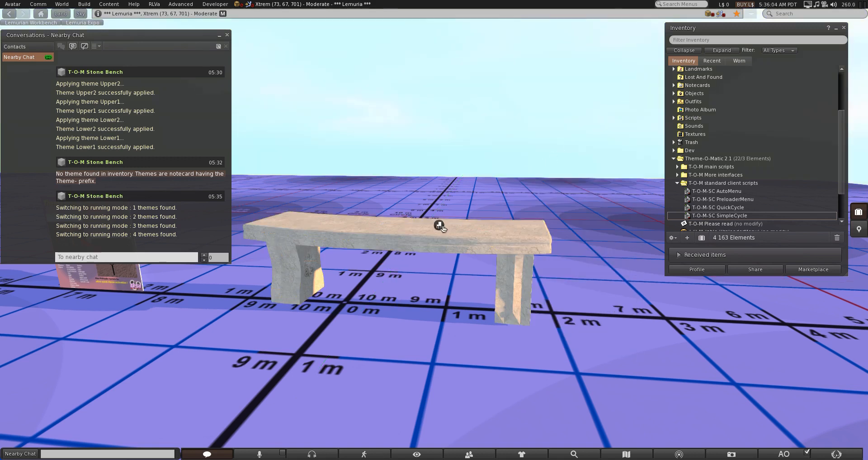
left_click(388, 247)
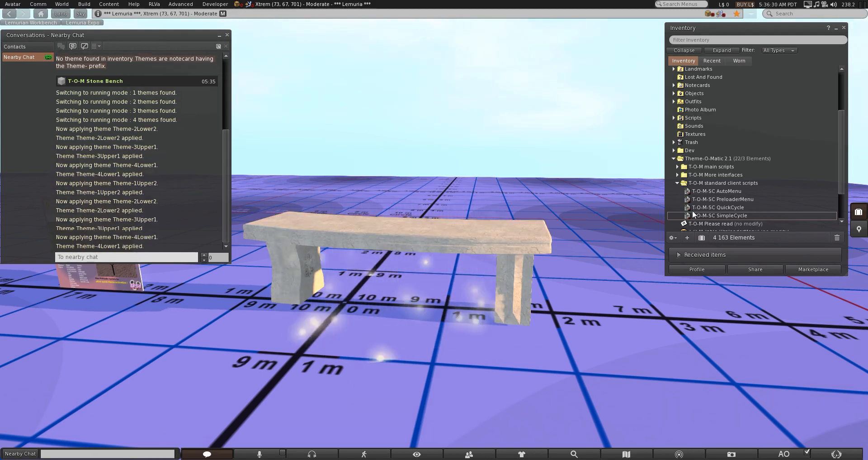
Replace the T-O-M-SC SimpleCycle script in the bench's contents with T-O-M-SC AutoMenu from the standard client scripts
left_click(721, 192)
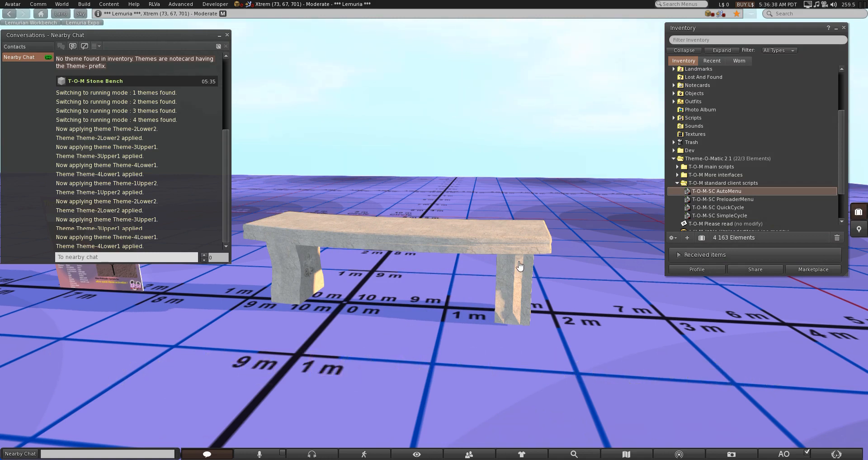
right_click(478, 251)
left_click(485, 262)
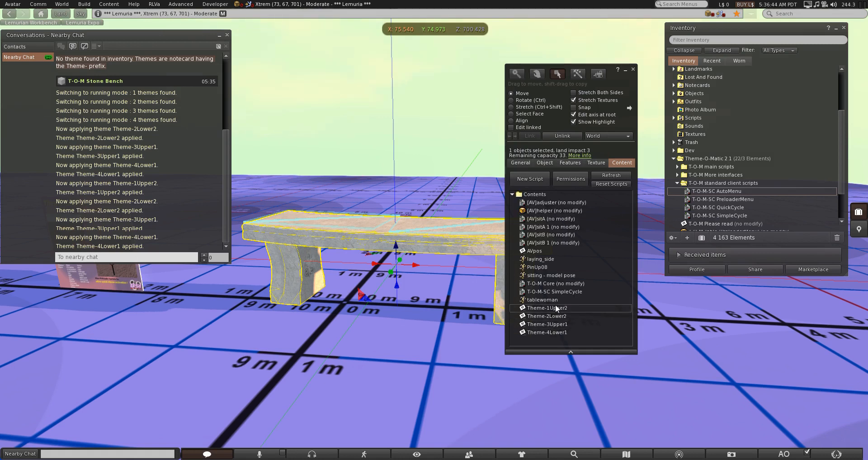
left_click(556, 292)
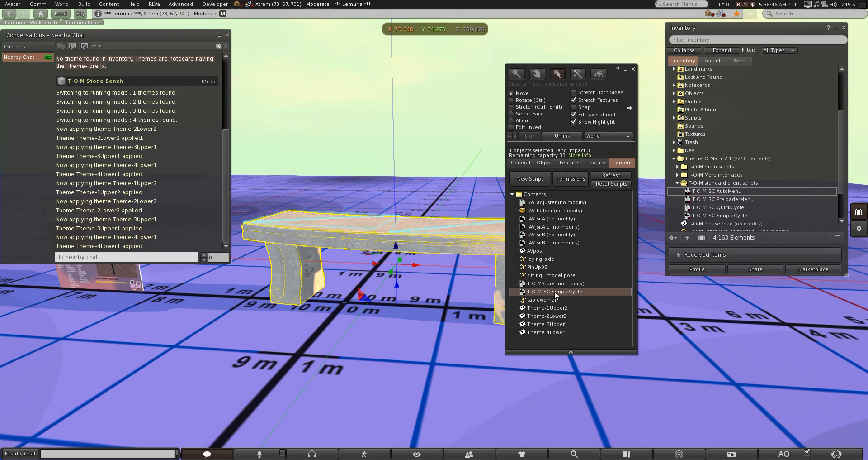
key("Delete")
key("Return")
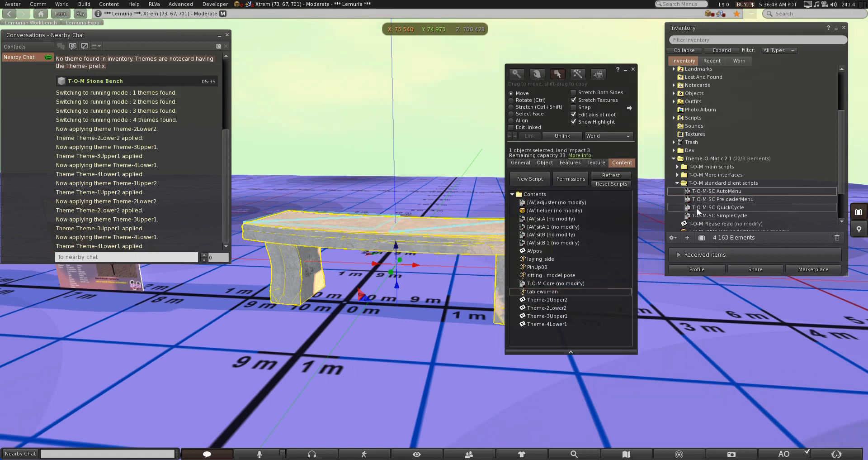
left_click_drag(710, 191, 562, 332)
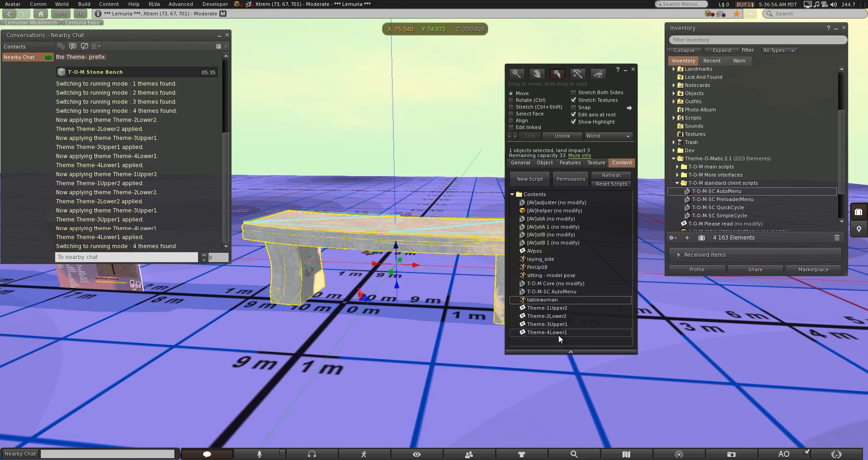
Read through the prefix and menu parameters of the bench's T-O-M-SC AutoMenu script, and close the script and the bench's editor
double_click(555, 291)
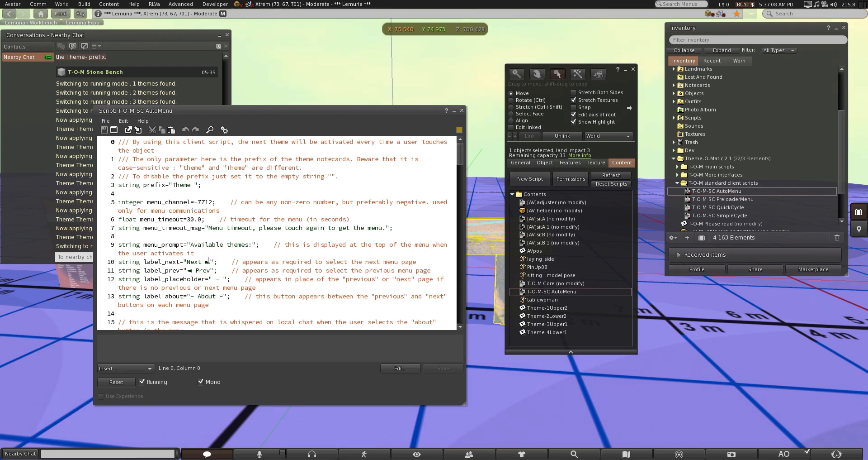
left_click(462, 110)
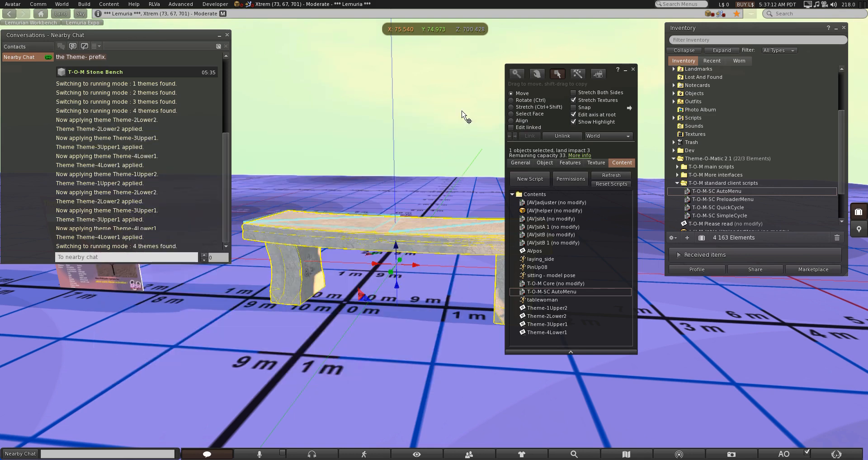
left_click(633, 70)
Apply the themes 2Lower2, 1Upper2, 3Upper1 and 4Lower1 one after another from the bench's theme menu
left_click(417, 249)
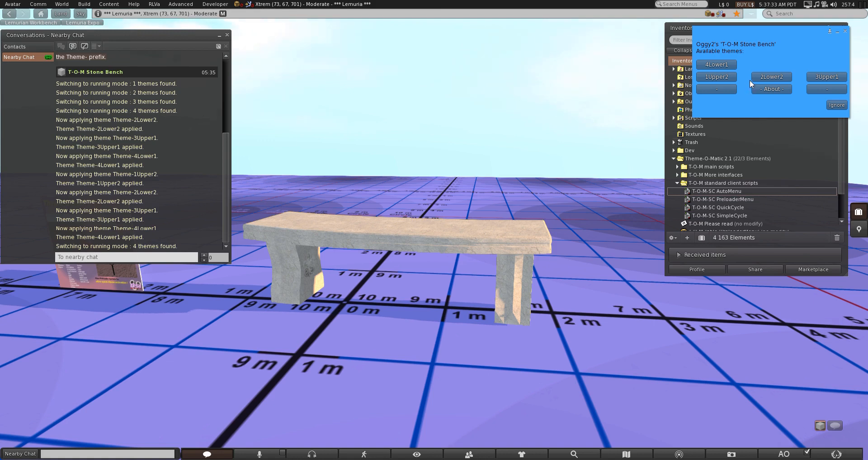
left_click(767, 77)
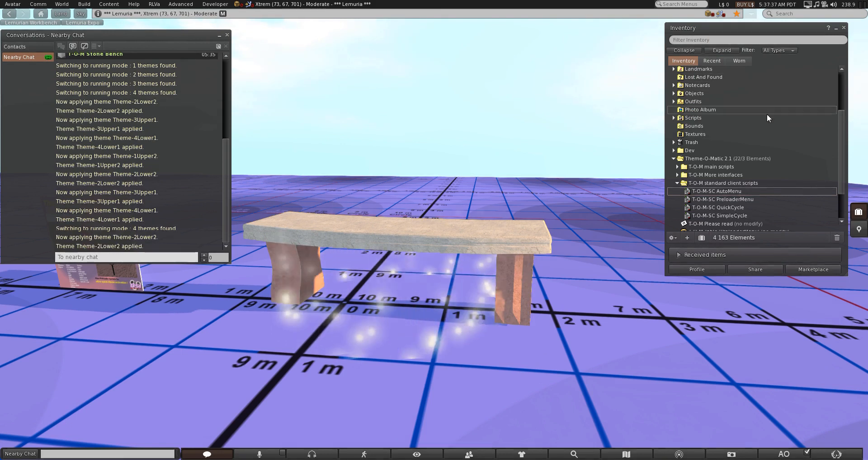
left_click(528, 248)
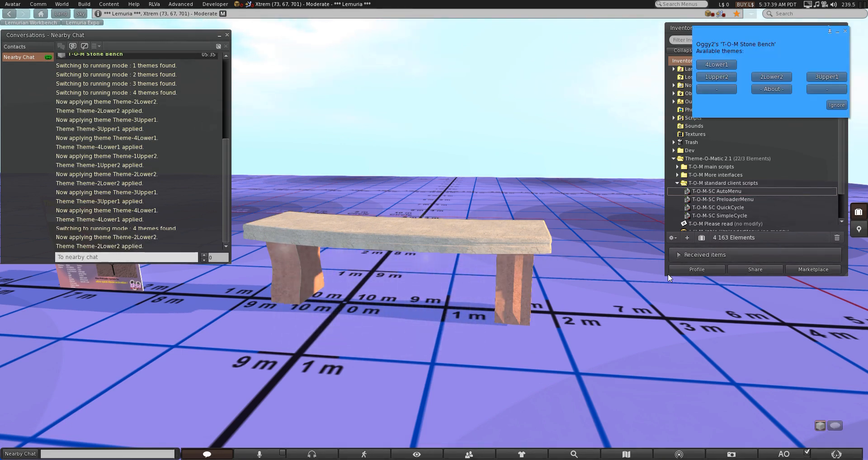
left_click(717, 77)
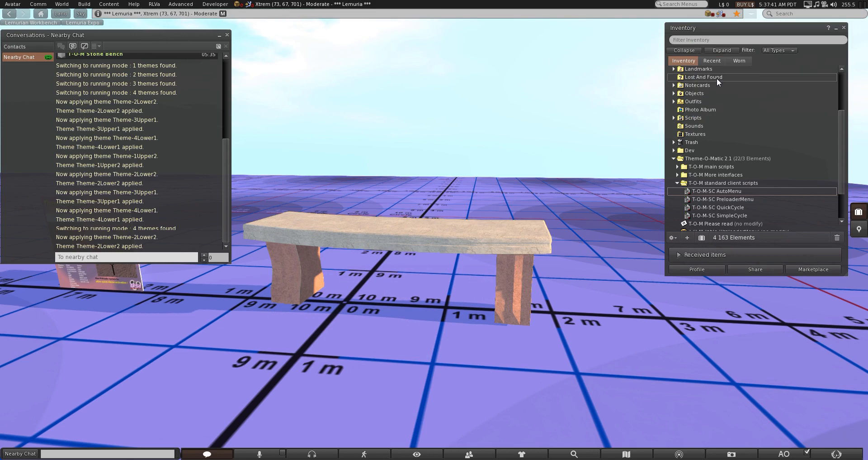
left_click(517, 248)
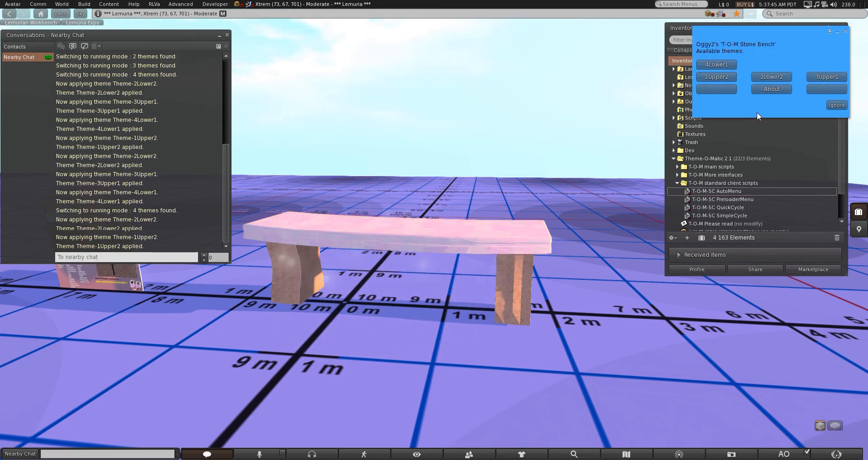
left_click(823, 77)
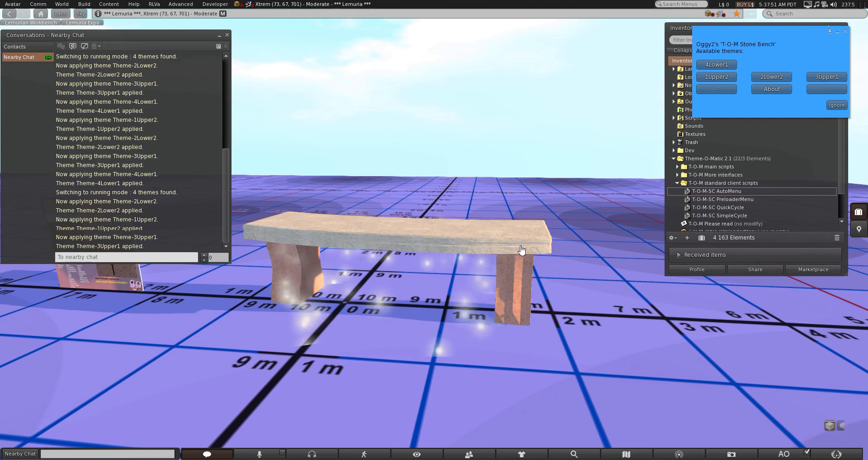
left_click(719, 65)
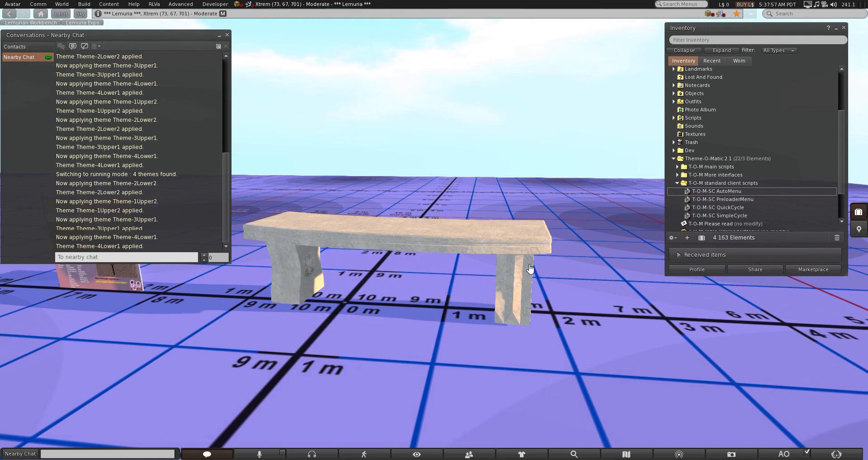
Examine the AVsitter scripts in the bench's contents, and close the editor
right_click(514, 251)
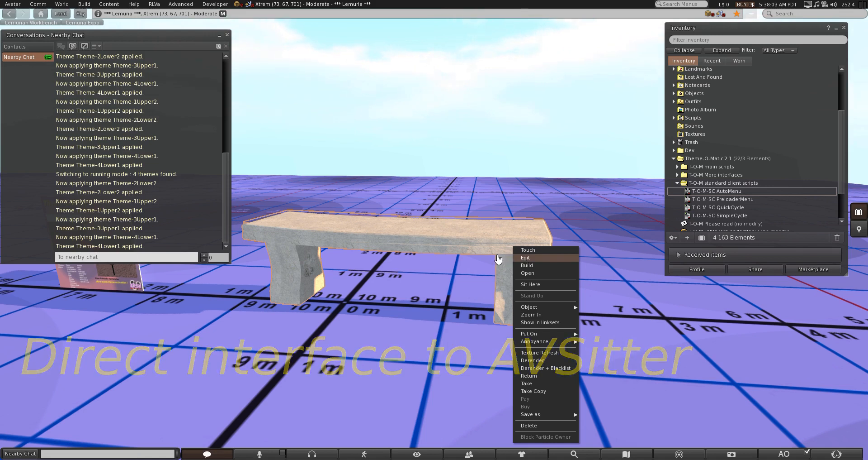
left_click(526, 256)
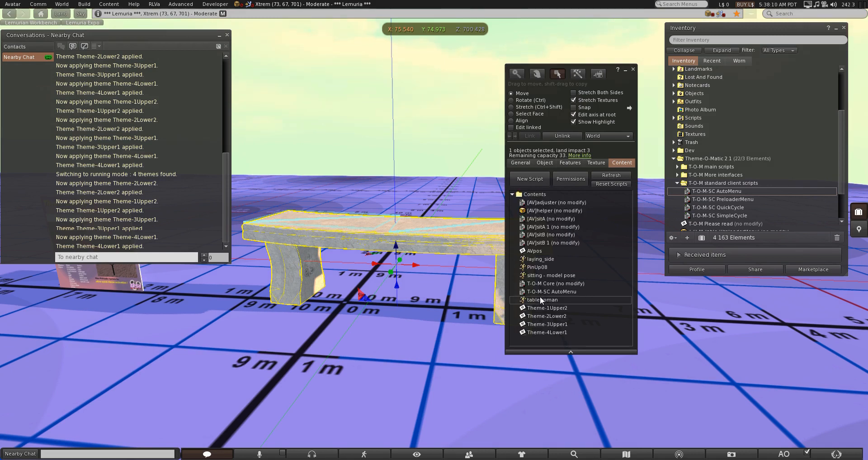
left_click(546, 220)
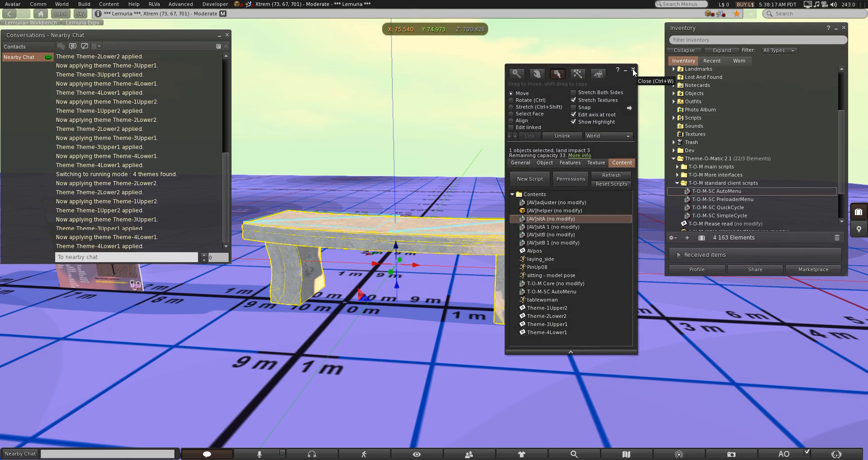
left_click(634, 70)
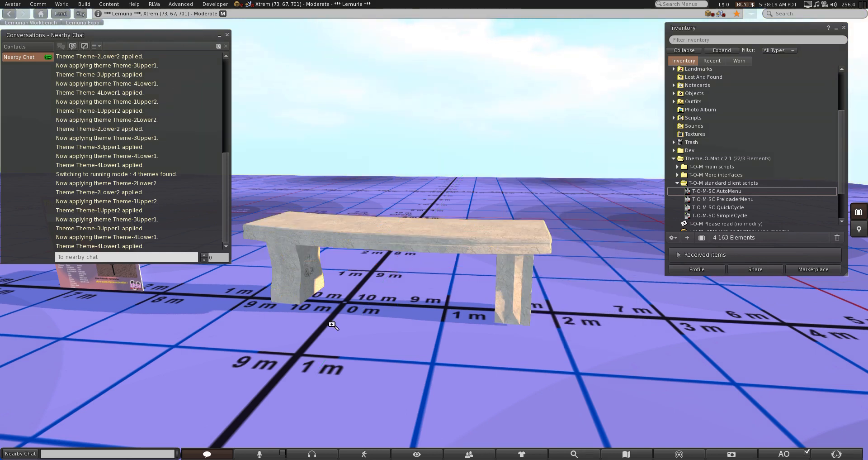
Focus the view on the other stone bench beyond the Theme-O-Matic sign
left_click(276, 334, "alt")
left_click(310, 191, "alt")
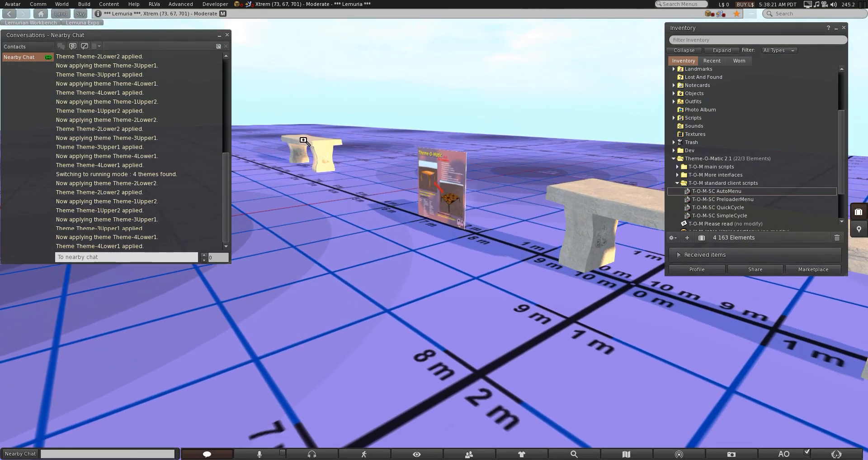
left_click(304, 141, "alt")
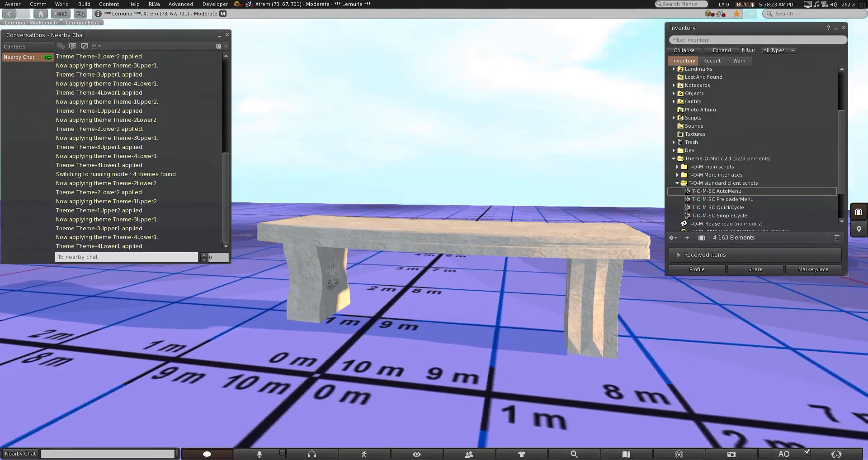
key("Escape")
right_click(441, 249)
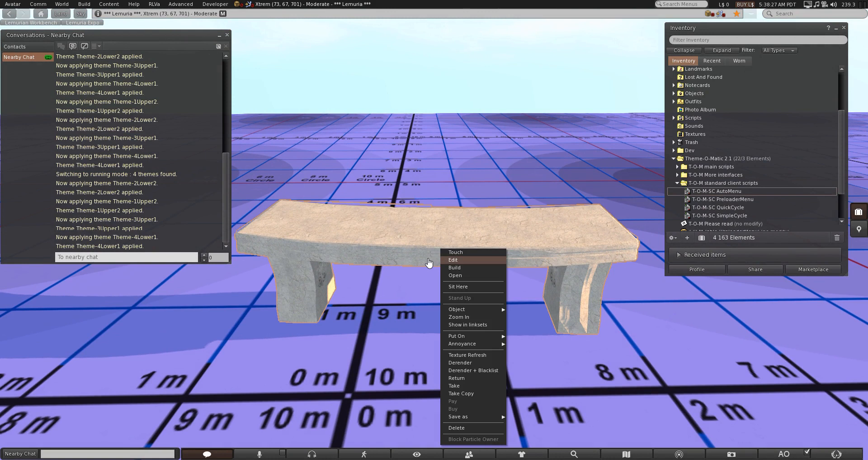
left_click(387, 304)
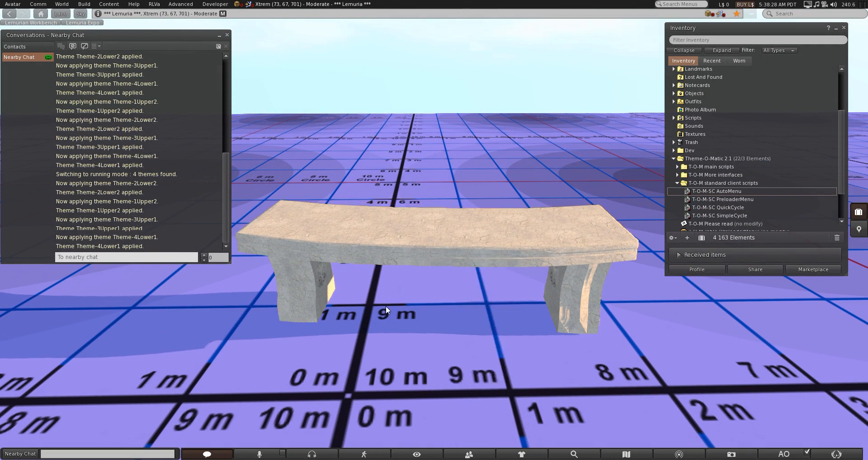
Sit on the AVsitter-direct stone bench and apply the Upper 2 and Upper 1 themes from its Themes submenu
left_click(507, 233)
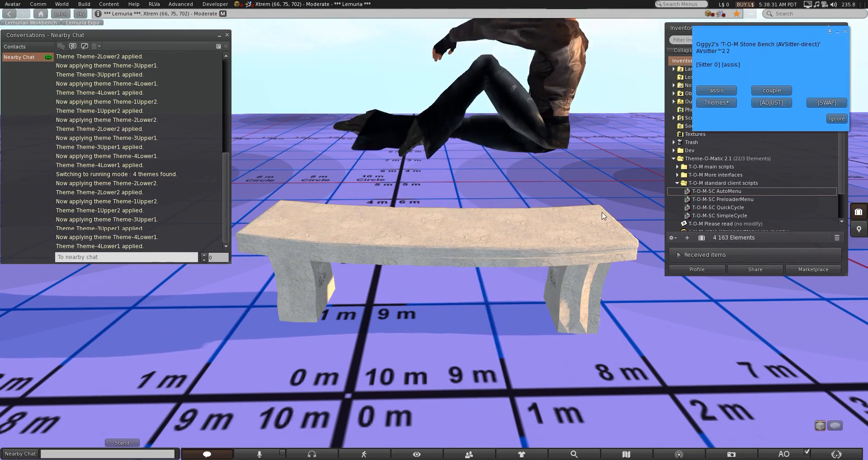
left_click(720, 102)
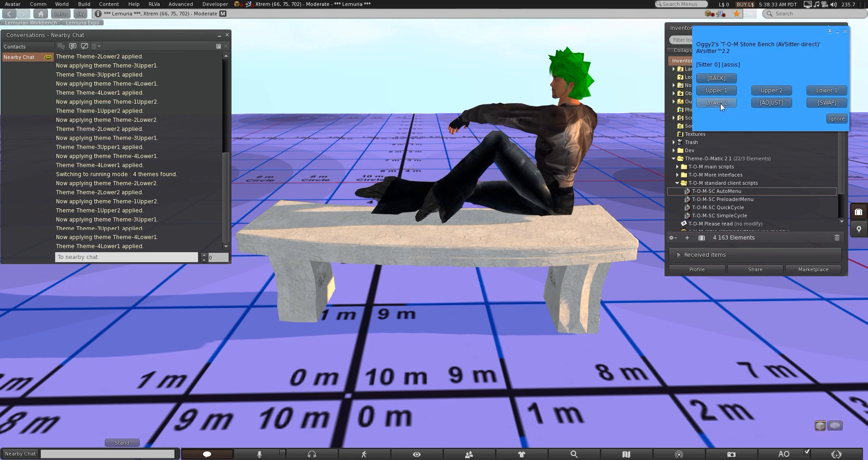
left_click(769, 90)
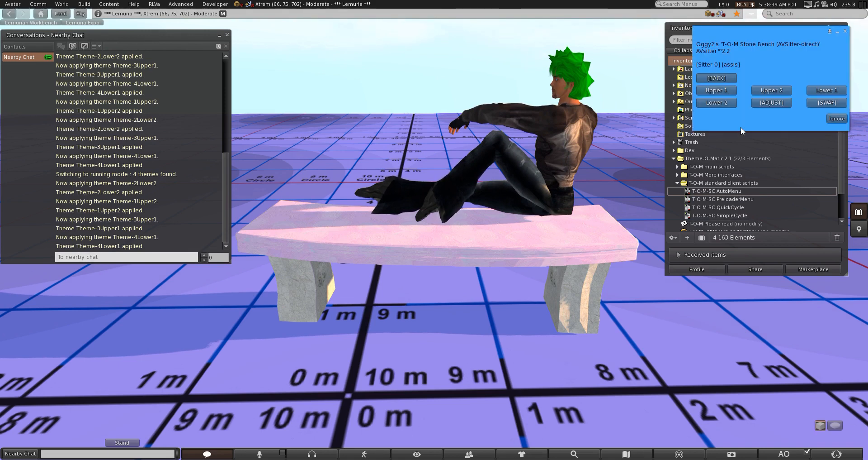
left_click(729, 91)
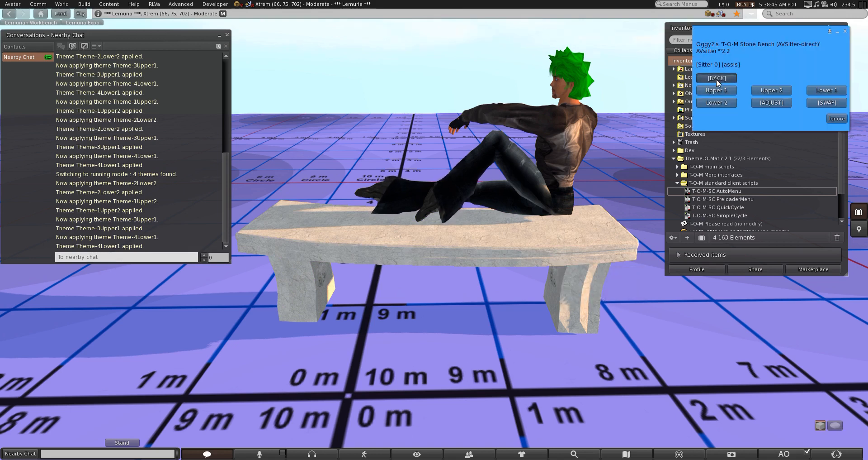
Return to the bench's main AVsitter menu, dismiss it and stand up from the bench
left_click(717, 79)
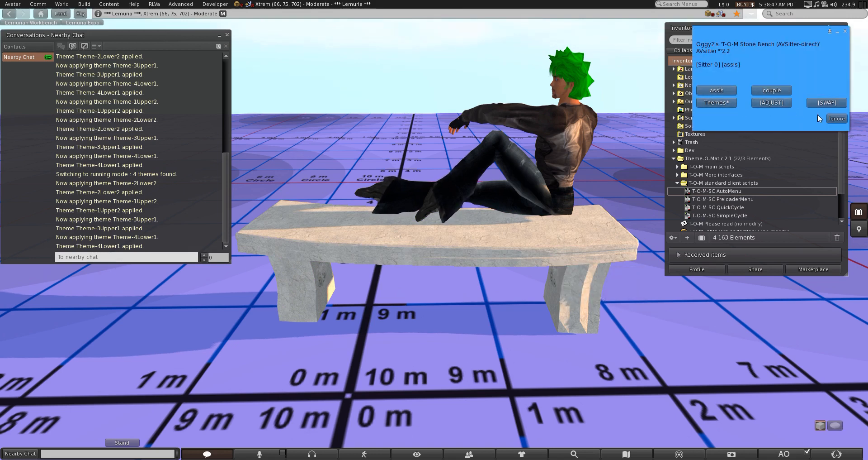
left_click(836, 119)
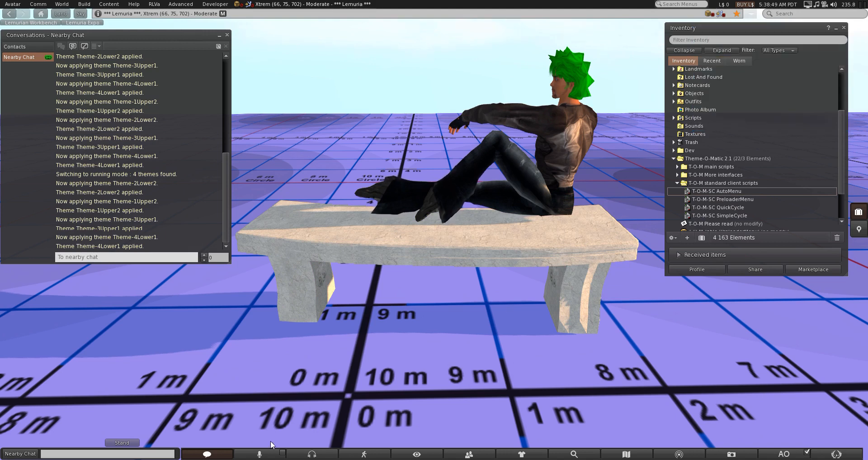
left_click(131, 443)
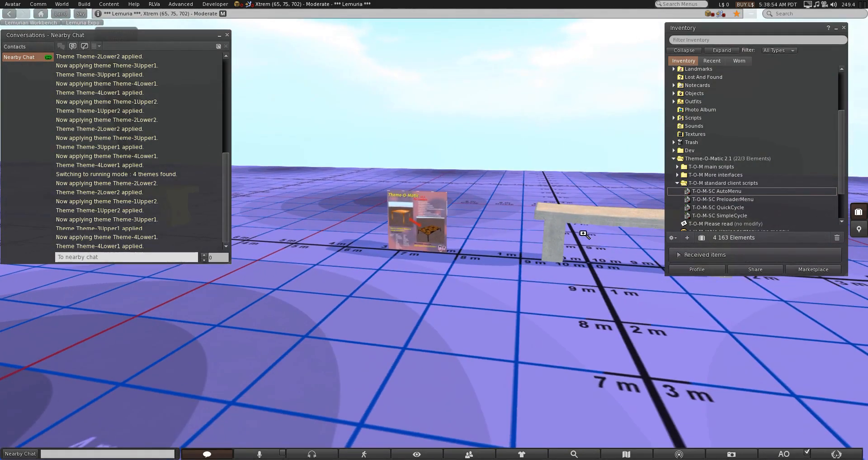
left_click(617, 229, "alt")
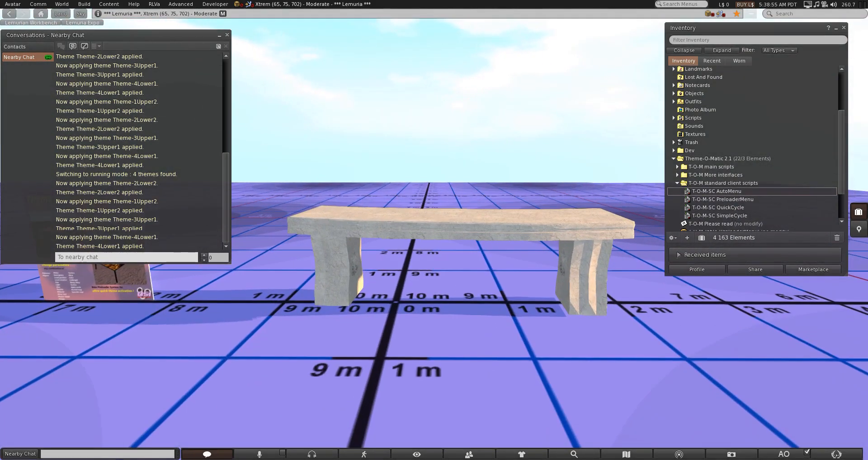